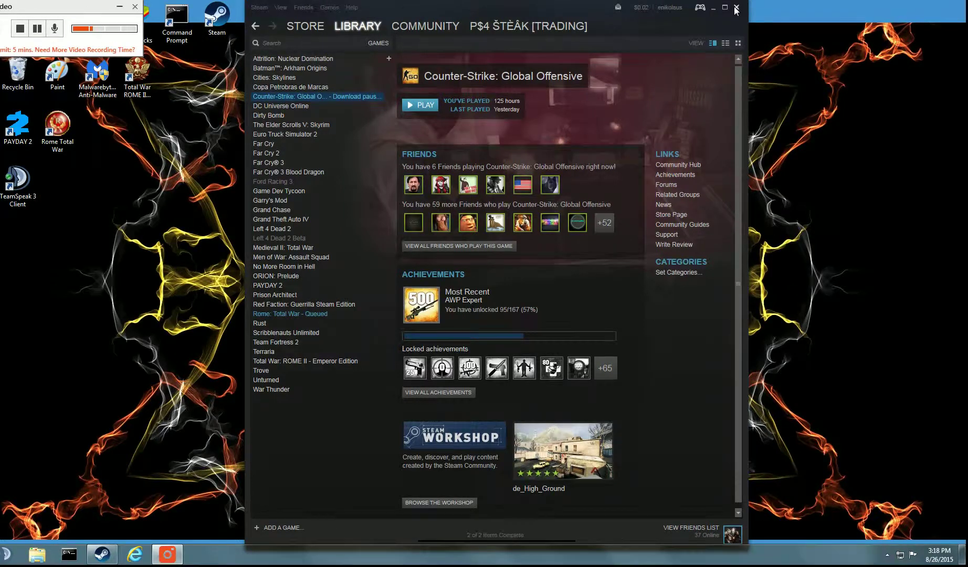
Step: Close the Steam library window and exit the Steam client completely so it stops running in the background
mouse_move(704, 25)
mouse_down()
mouse_move(706, 38)
mouse_move(701, 24)
mouse_up()
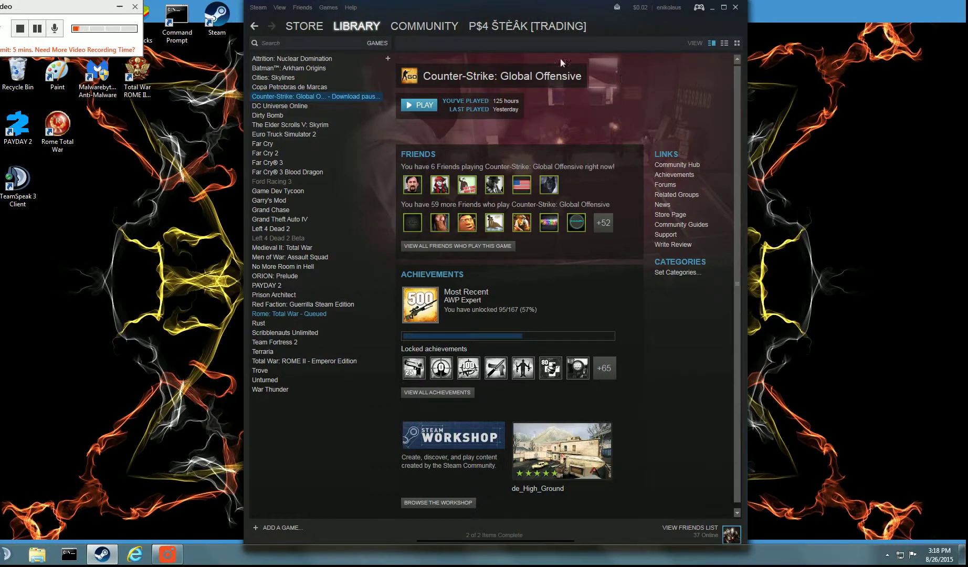
click(257, 9)
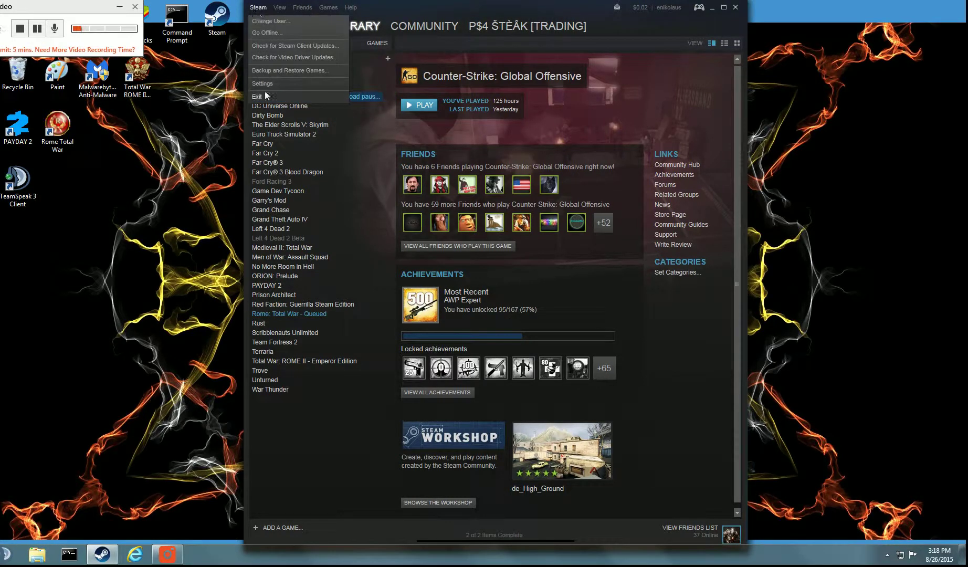
click(735, 7)
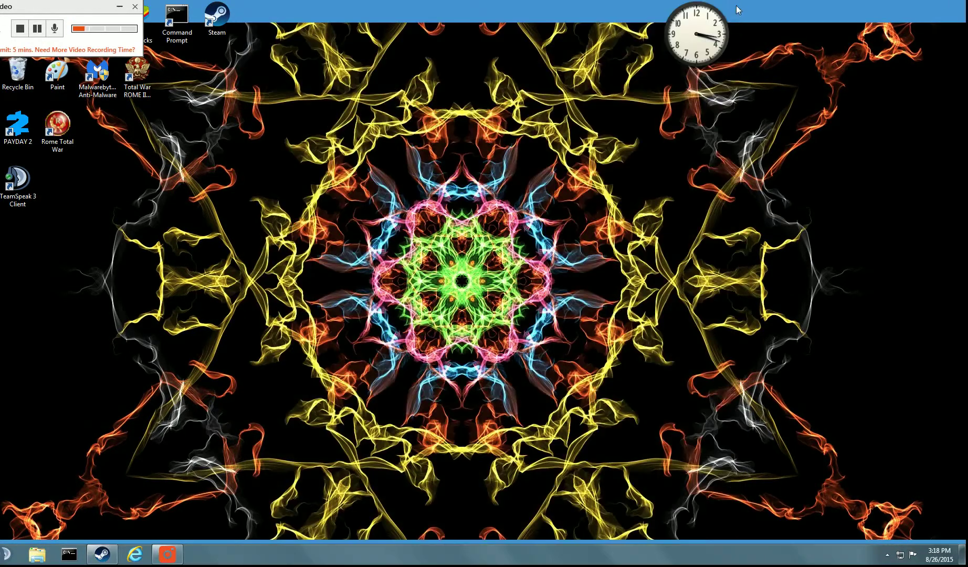
click(887, 554)
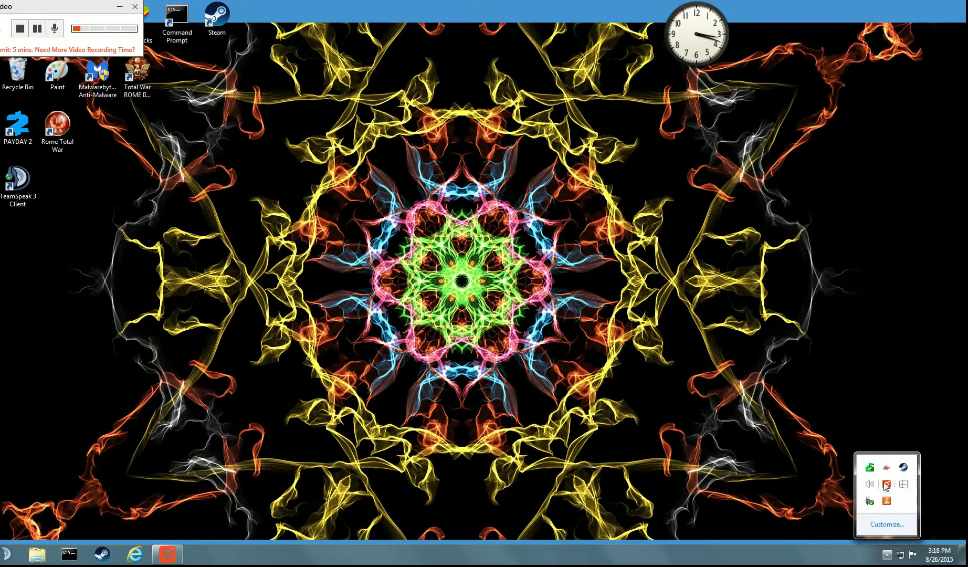
right_click(903, 469)
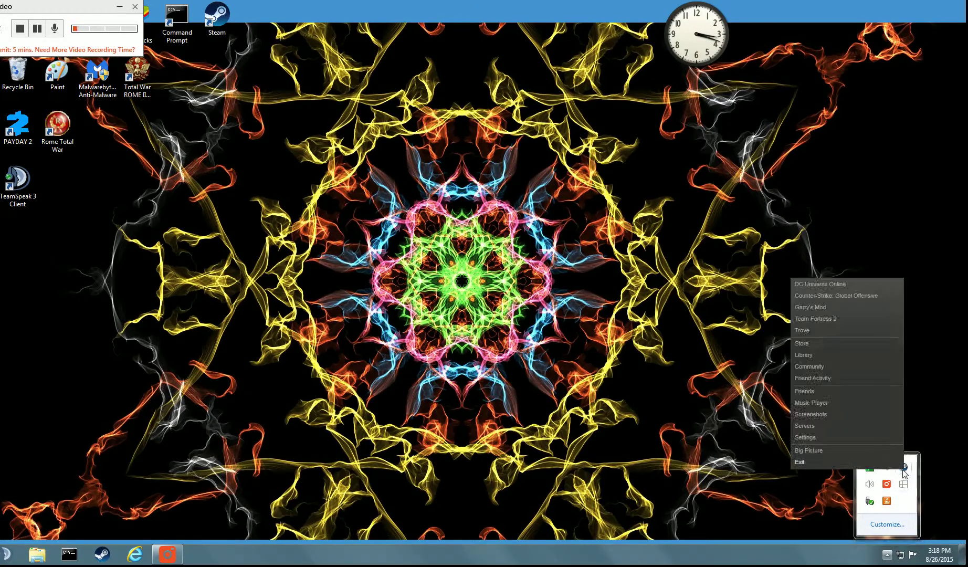
click(825, 461)
click(644, 188)
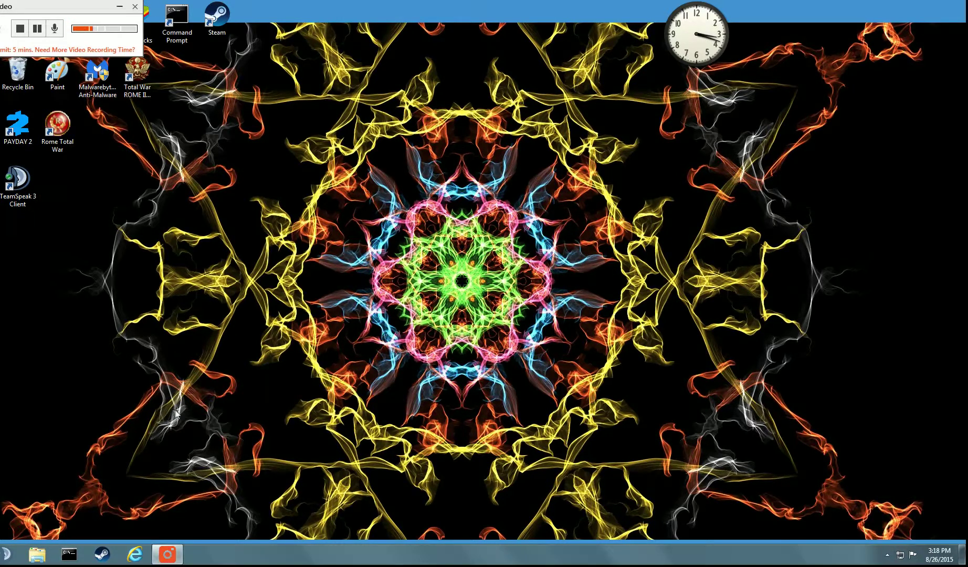
Step: Open Computer in Windows Explorer and restore its window to a smaller, centred size on the desktop
click(35, 556)
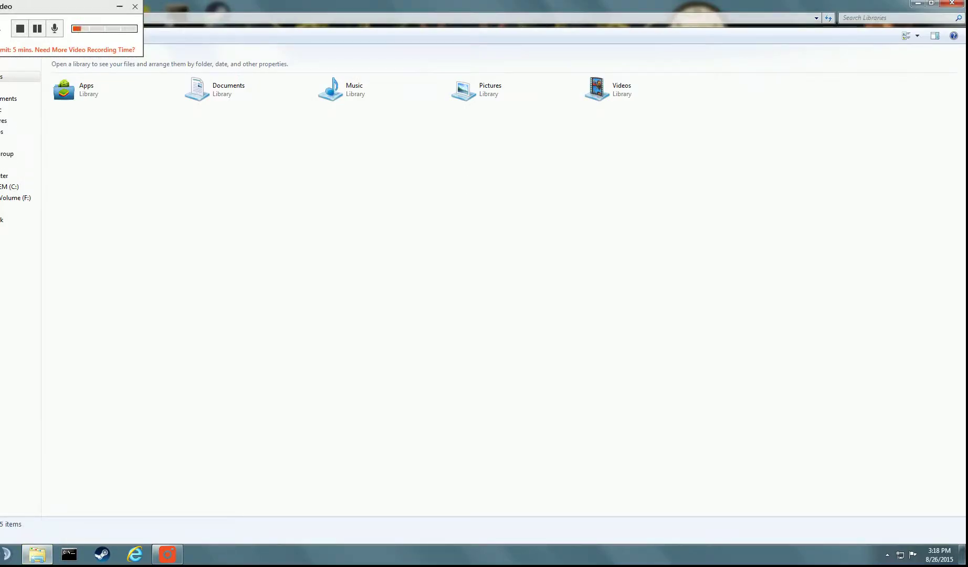
click(951, 3)
click(6, 554)
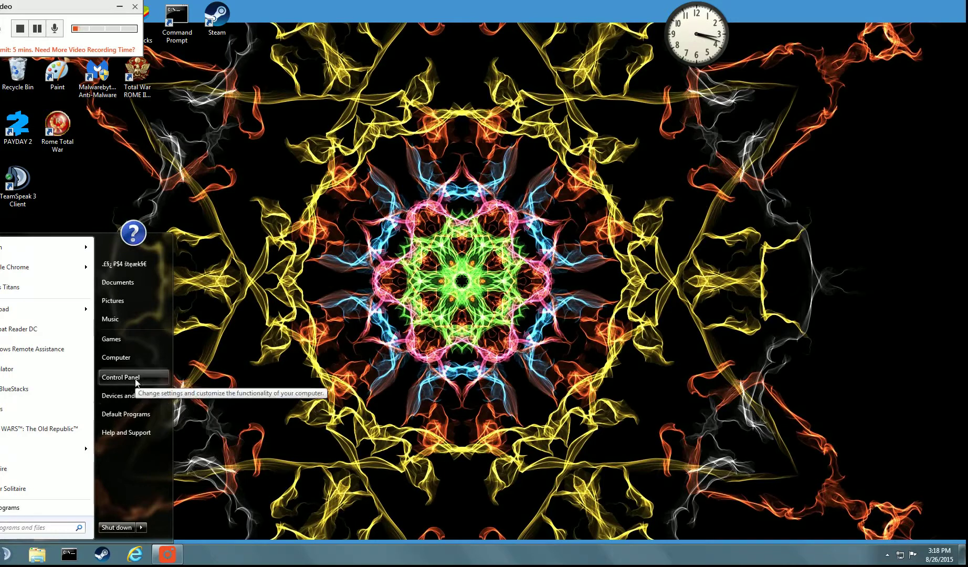
click(135, 355)
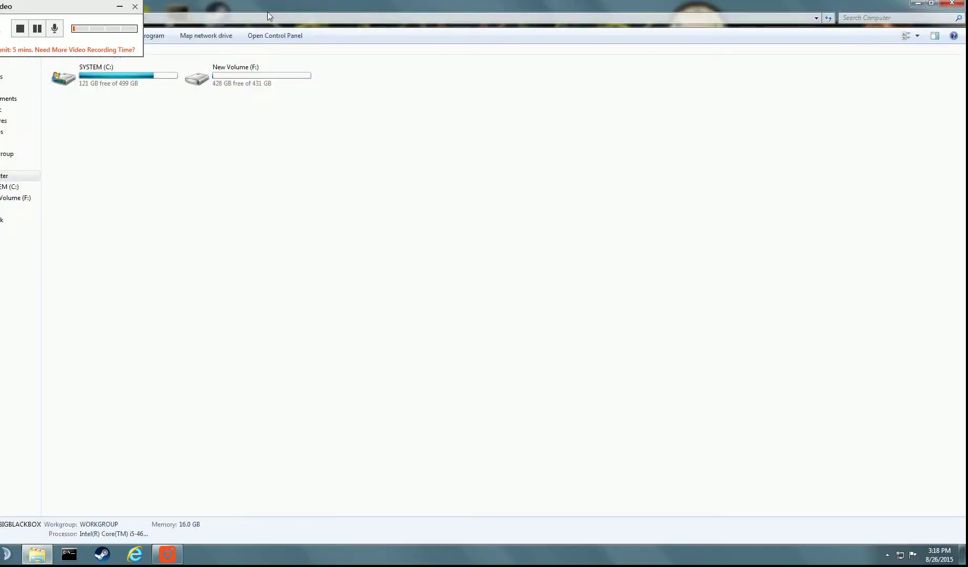
drag(269, 4, 450, 88)
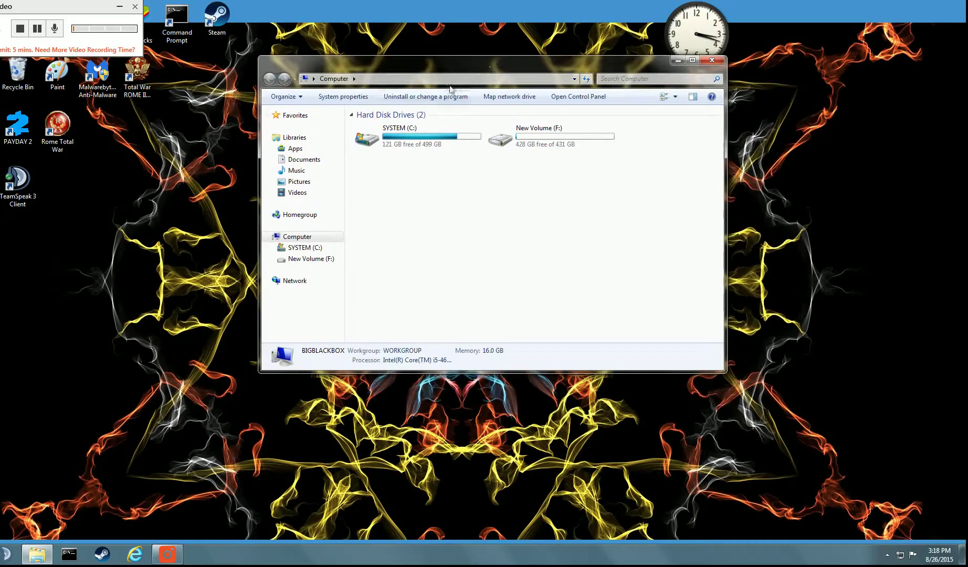
Step: Open the Steam installation folder inside Program Files (x86) on the SYSTEM (C:) drive
click(305, 248)
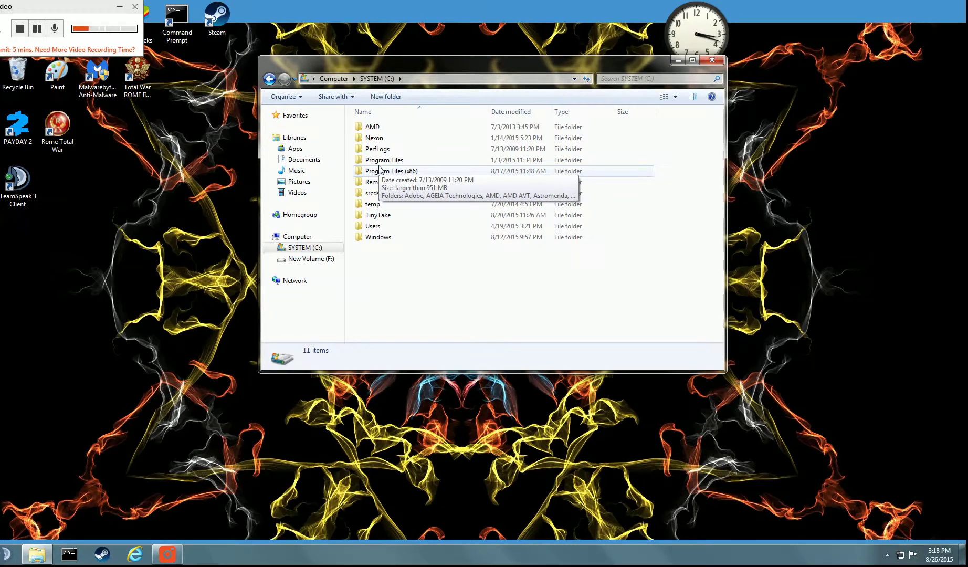
double_click(379, 174)
scroll(449, 272, down, 7)
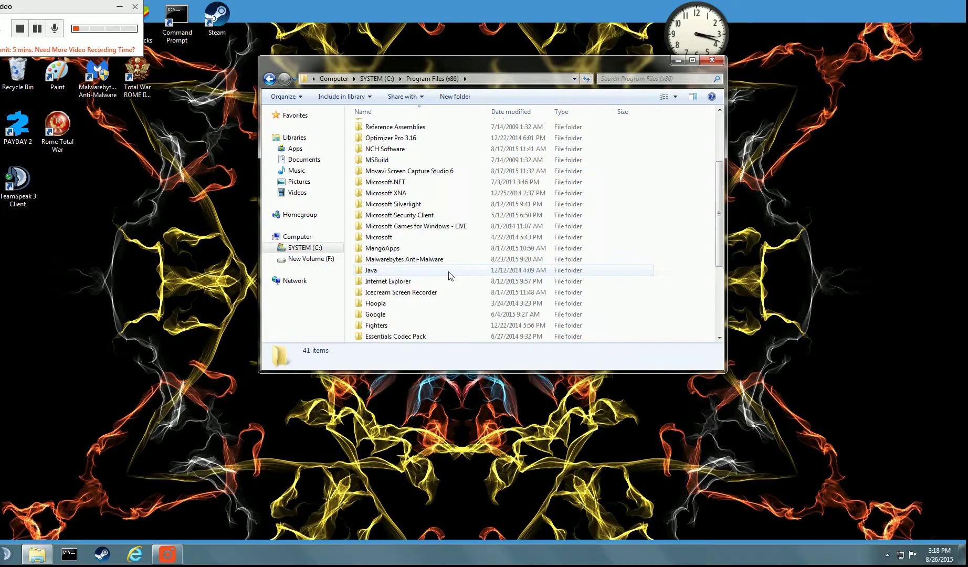
scroll(446, 272, down, 1)
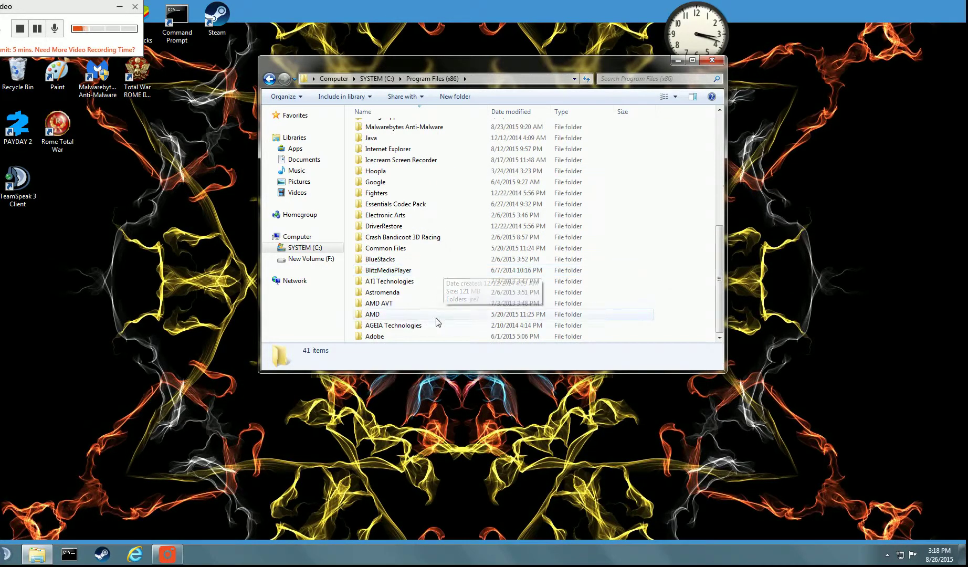
scroll(434, 320, up, 3)
scroll(403, 255, up, 4)
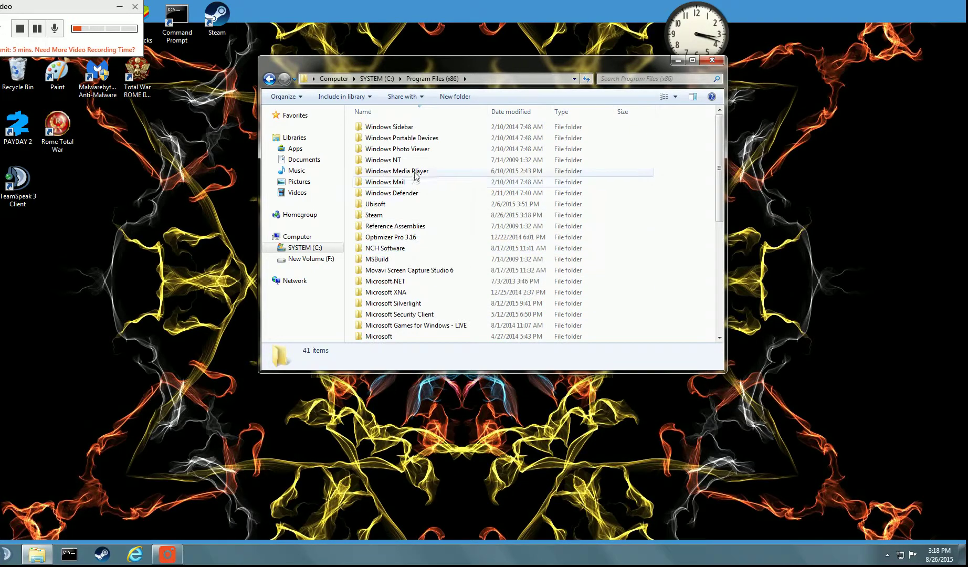
double_click(417, 216)
Step: Look through the Steam folder for the Steam application and the SteamApps folder
scroll(456, 306, down, 16)
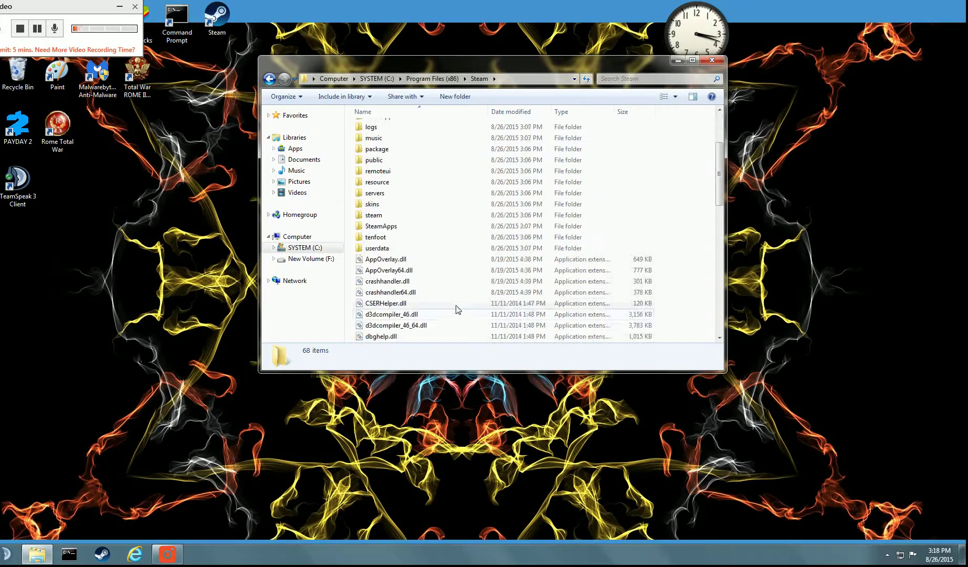
scroll(449, 336, up, 16)
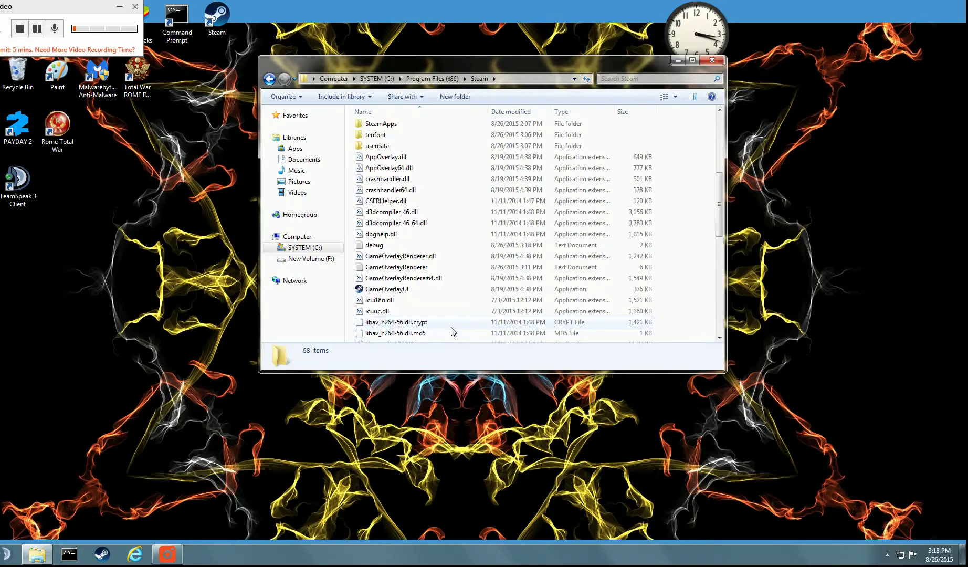
scroll(479, 159, down, 15)
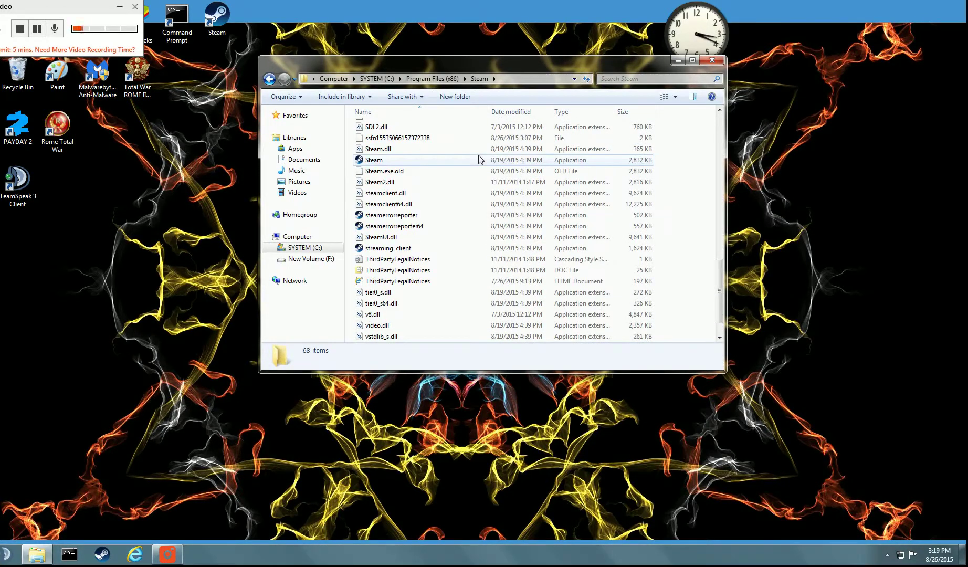
scroll(479, 159, up, 5)
scroll(479, 159, down, 2)
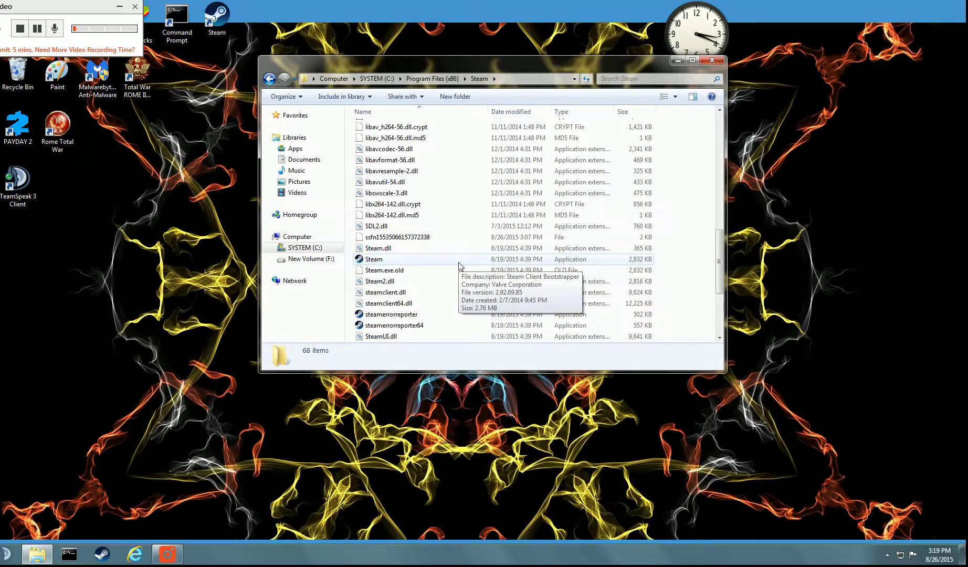
click(458, 263)
scroll(458, 262, up, 12)
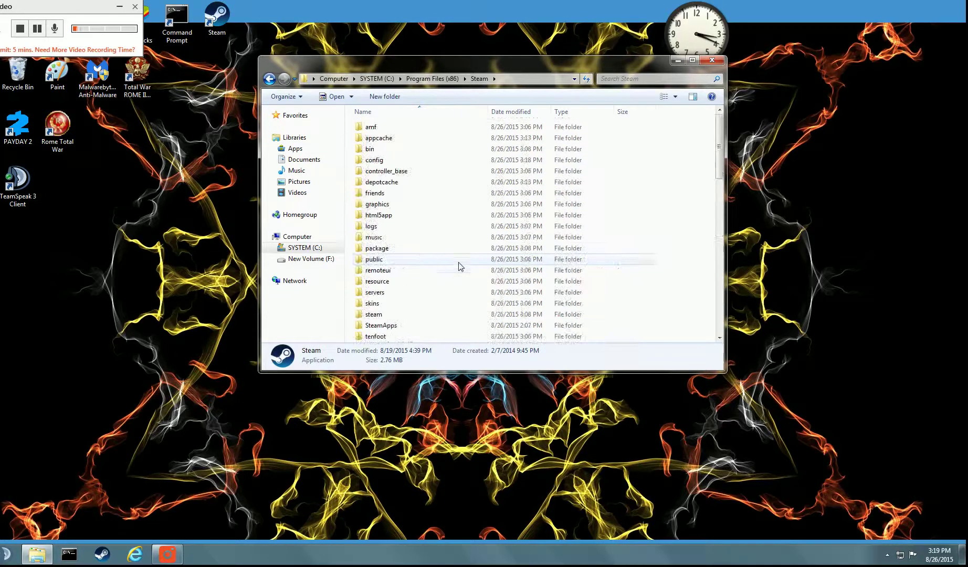
scroll(458, 267, down, 3)
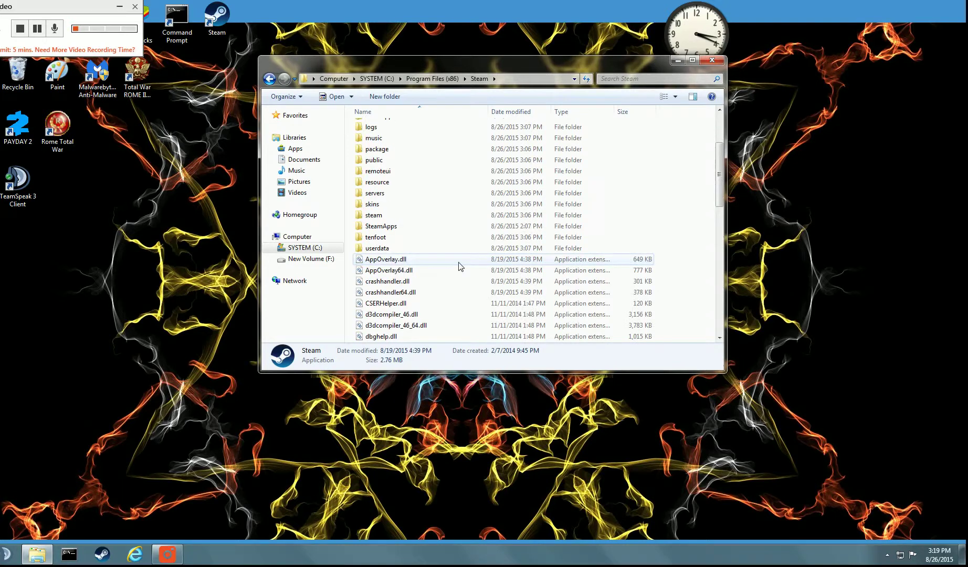
Step: Open the SteamApps folder, look through its contents, and return to the Steam folder
click(454, 226)
double_click(394, 225)
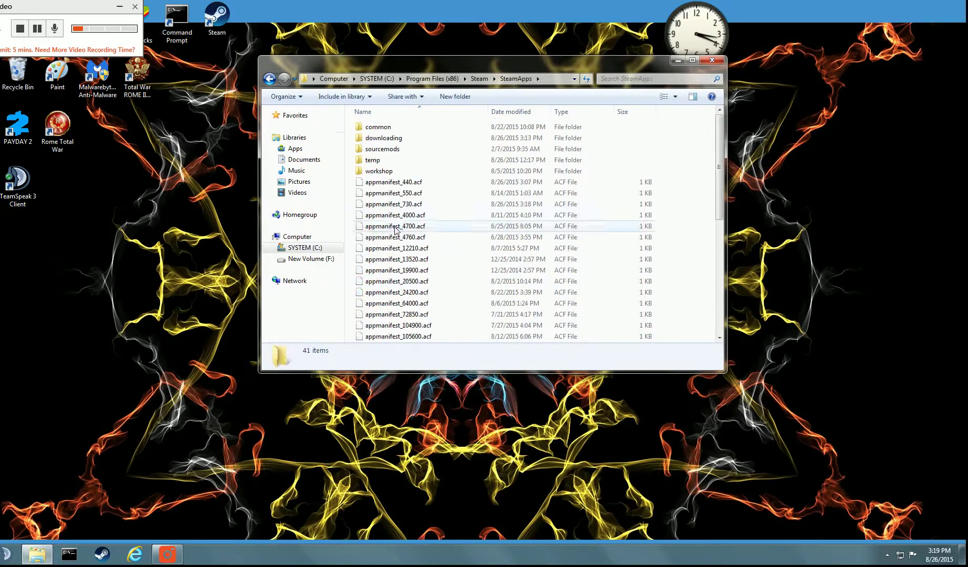
scroll(395, 229, down, 7)
scroll(395, 169, up, 5)
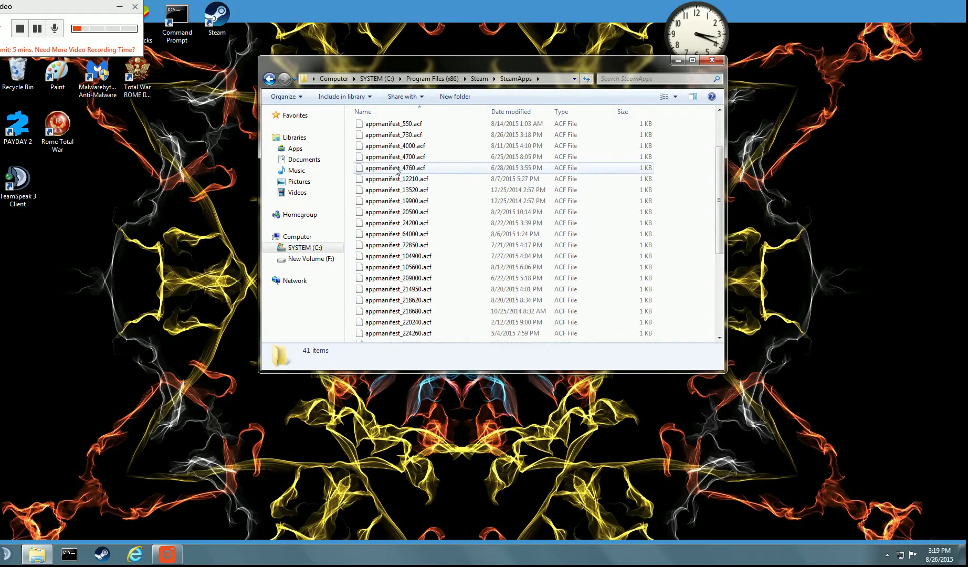
scroll(396, 169, up, 2)
click(269, 78)
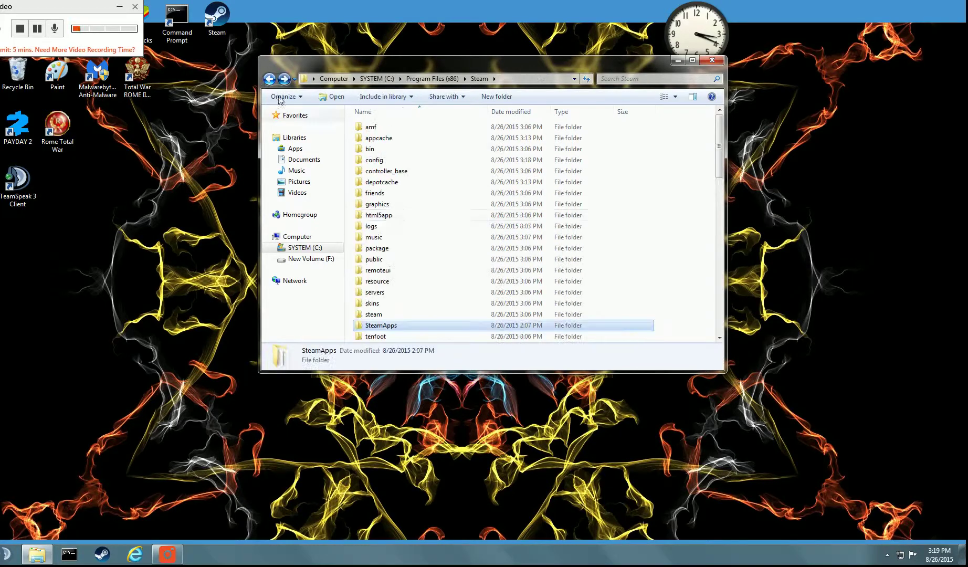
Step: Permanently delete all folders from amf through steam in the Steam folder, excluding SteamApps
click(413, 130)
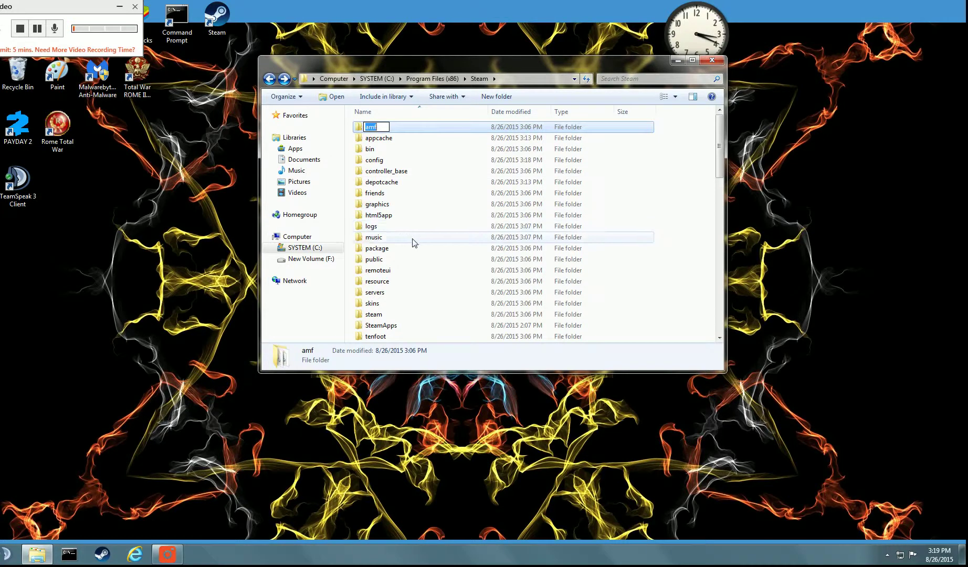
scroll(399, 247, down, 3)
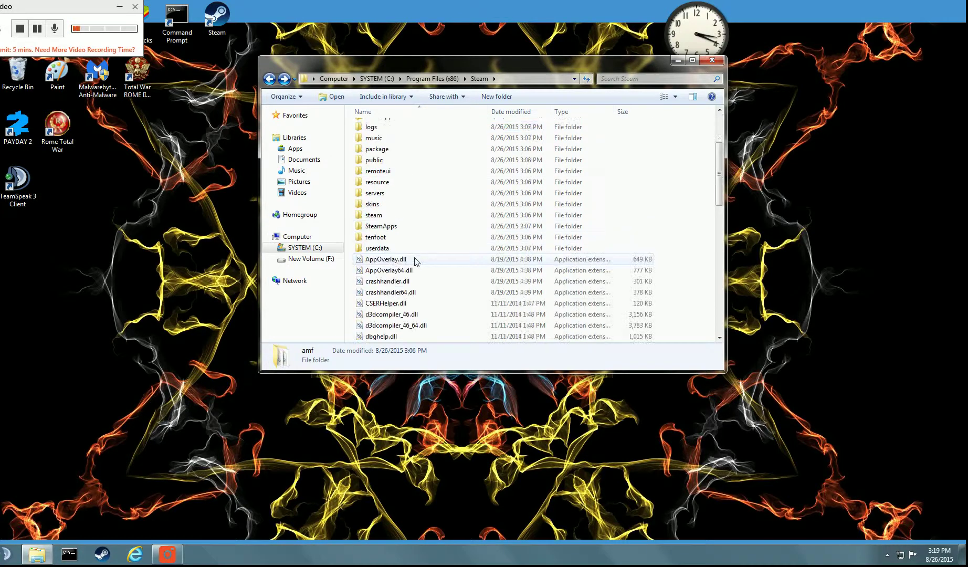
shift+click(403, 214)
scroll(405, 212, up, 3)
scroll(404, 215, down, 4)
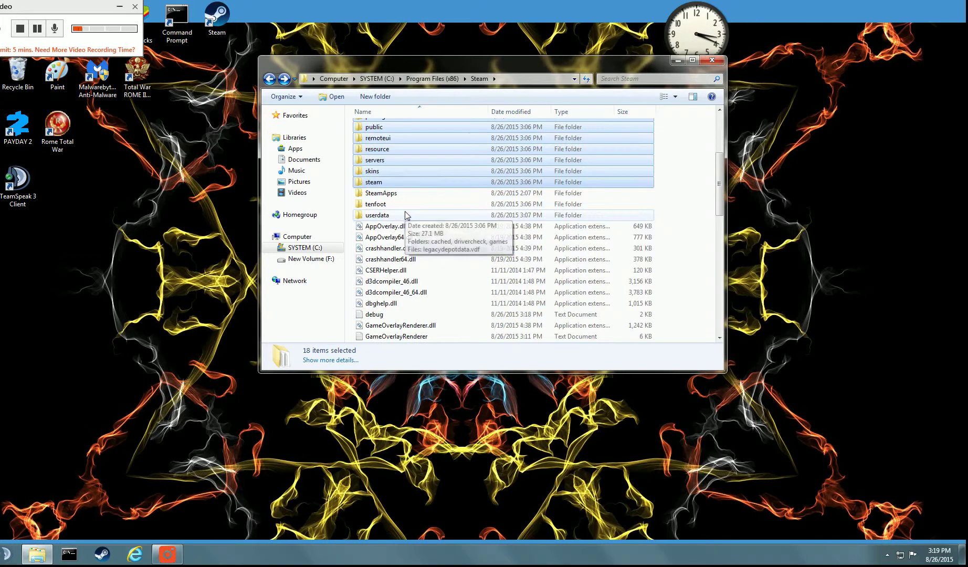
right_click(429, 165)
click(484, 252)
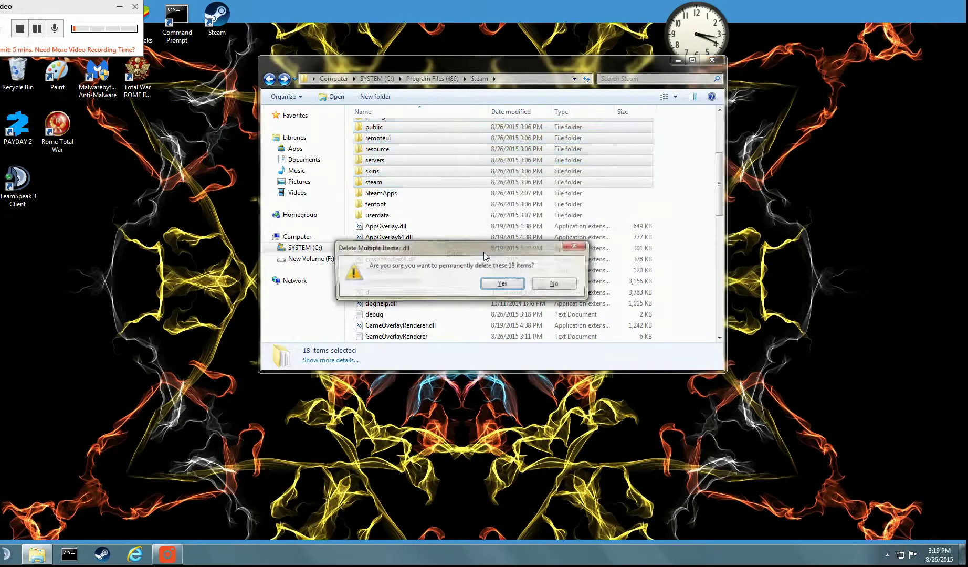
click(511, 287)
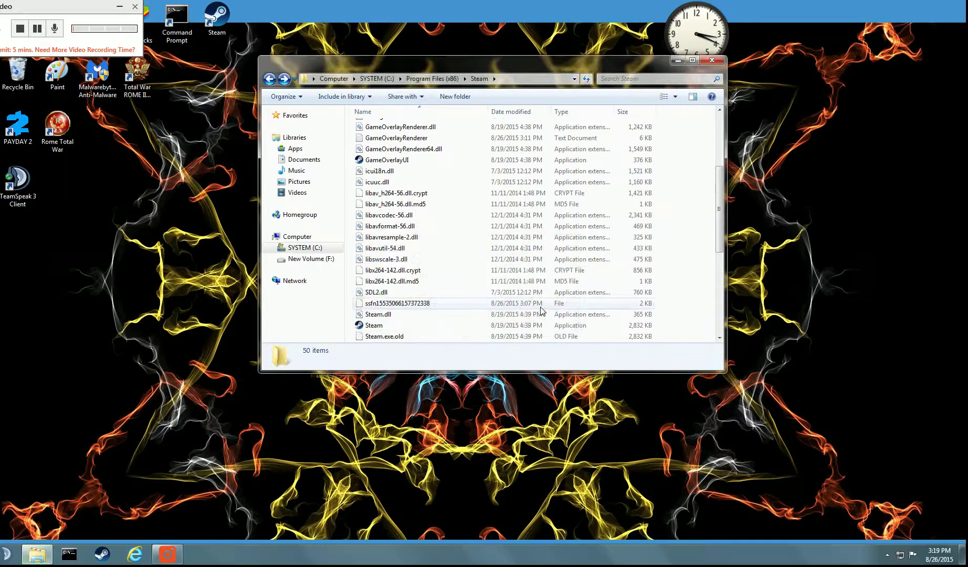
Step: Permanently delete everything from the tenfoot folder through Steam.dll, excluding SteamApps and the Steam application
scroll(430, 226, up, 4)
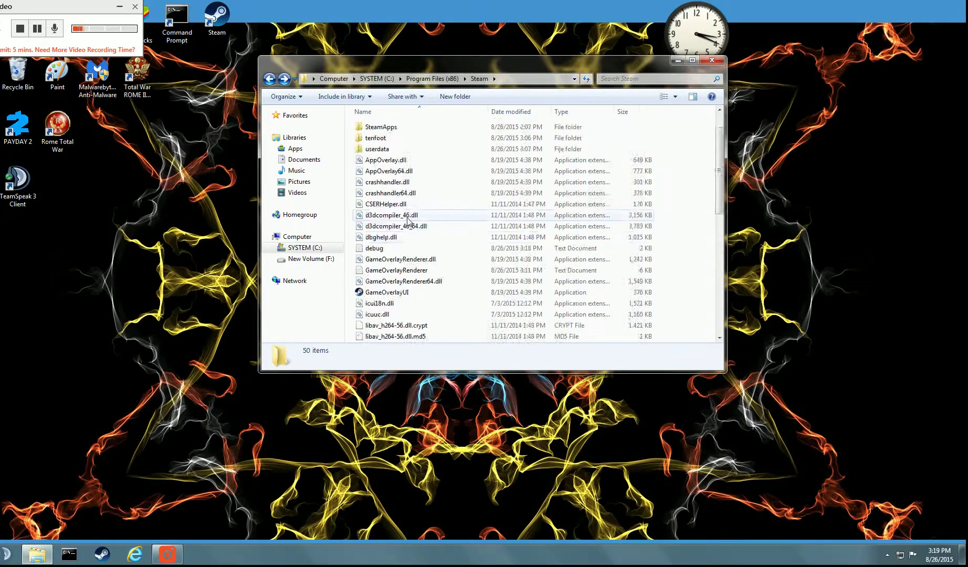
click(394, 139)
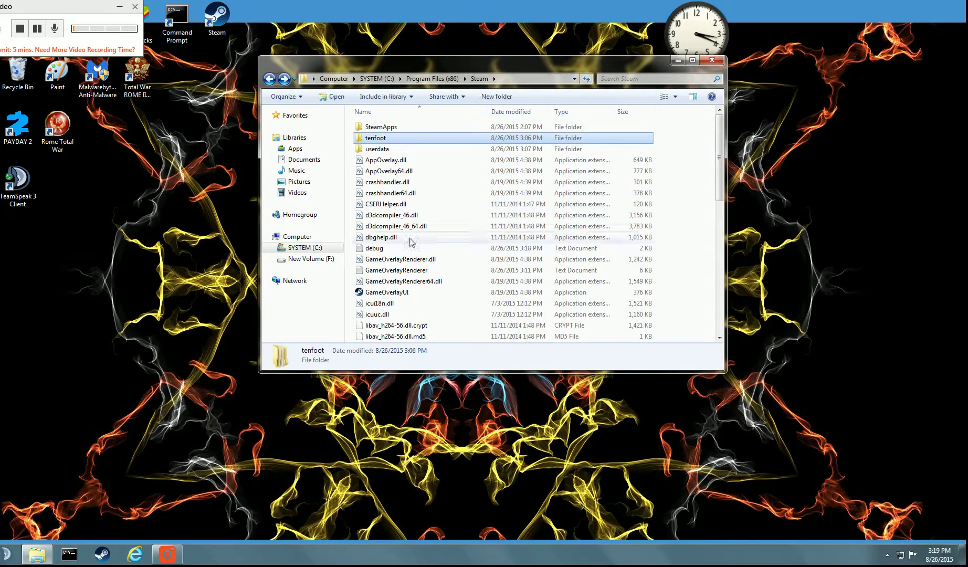
scroll(399, 287, down, 3)
scroll(399, 286, up, 3)
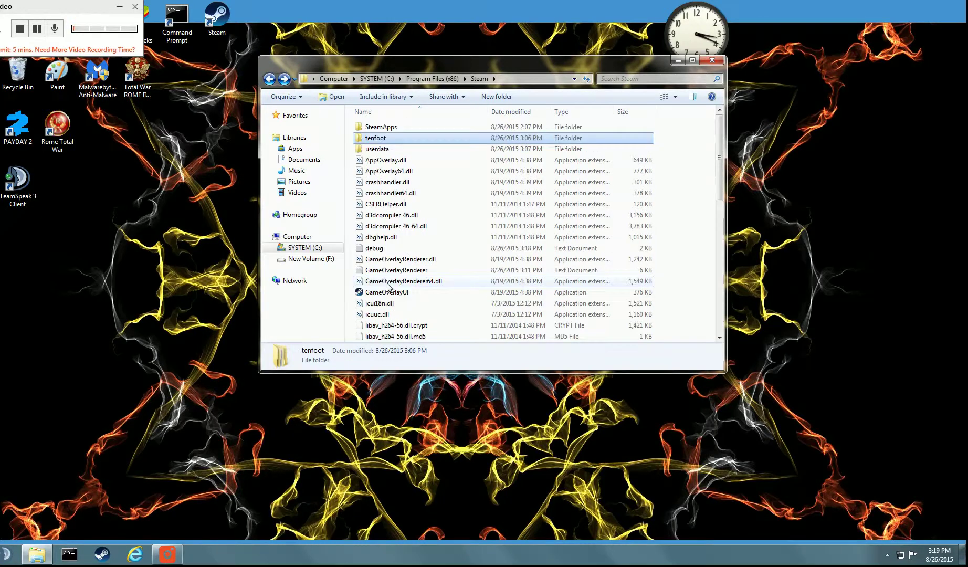
scroll(394, 286, down, 6)
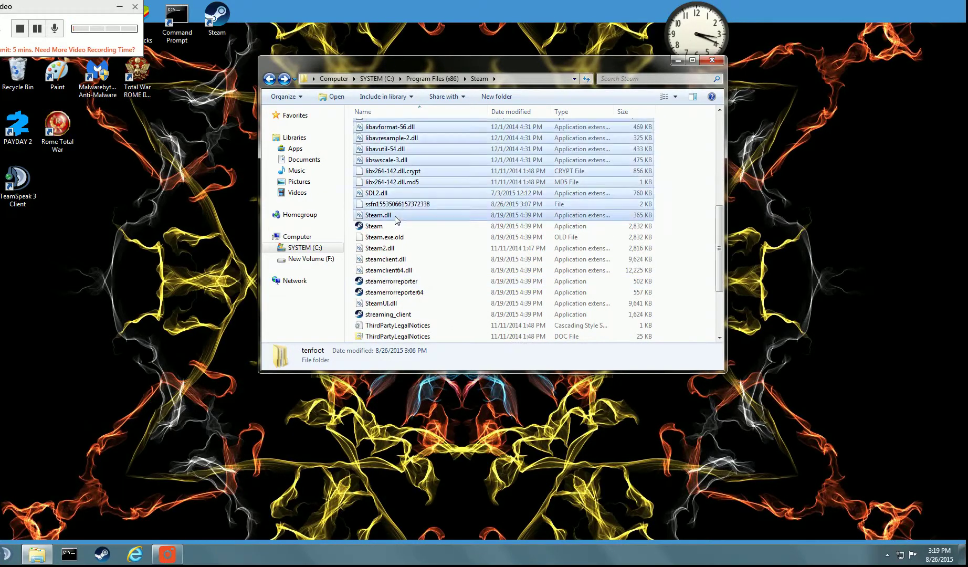
shift+click(396, 215)
right_click(429, 199)
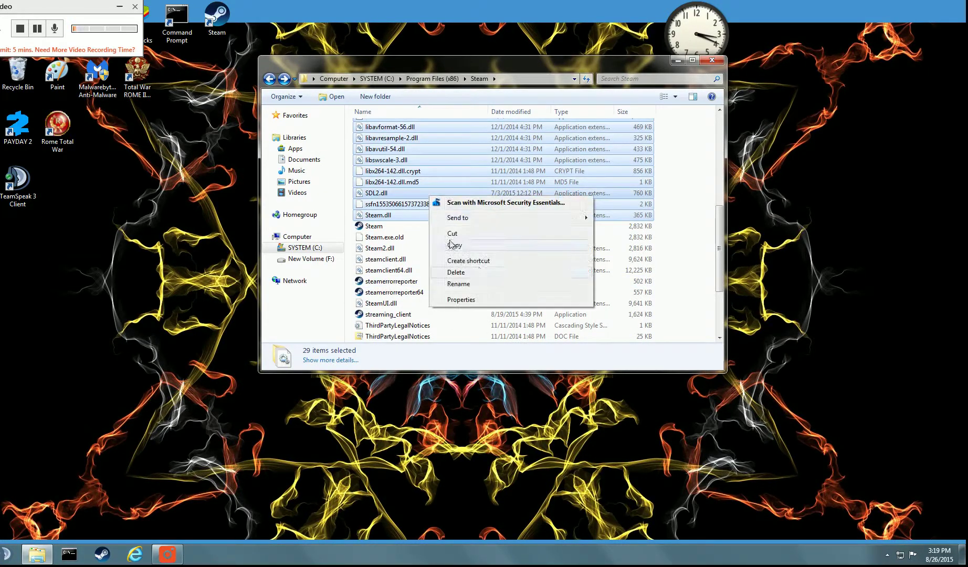
click(478, 272)
click(503, 283)
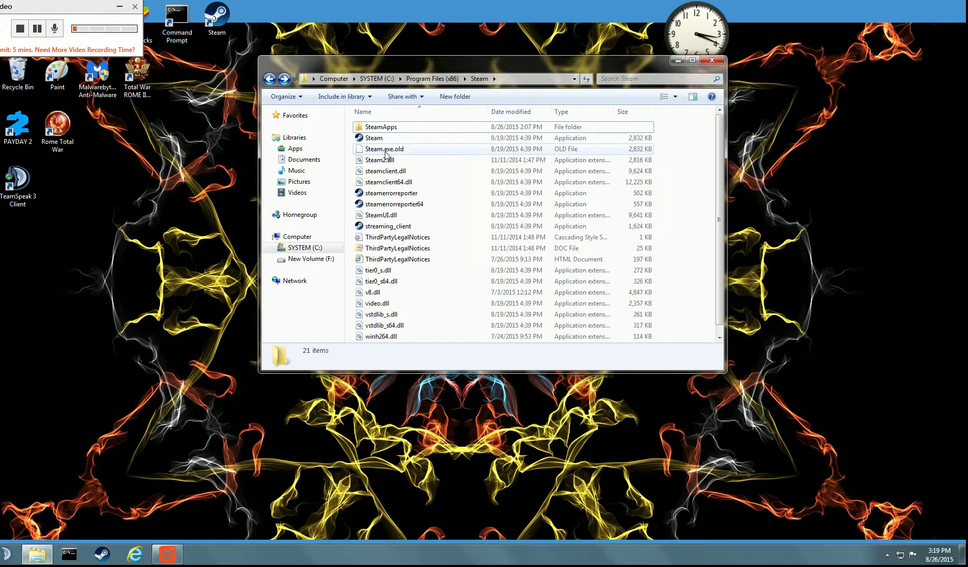
Step: Permanently delete all files from Steam.exe.old through WriteMiniDump in the Steam folder, keeping SteamApps and the Steam application
right_click(386, 152)
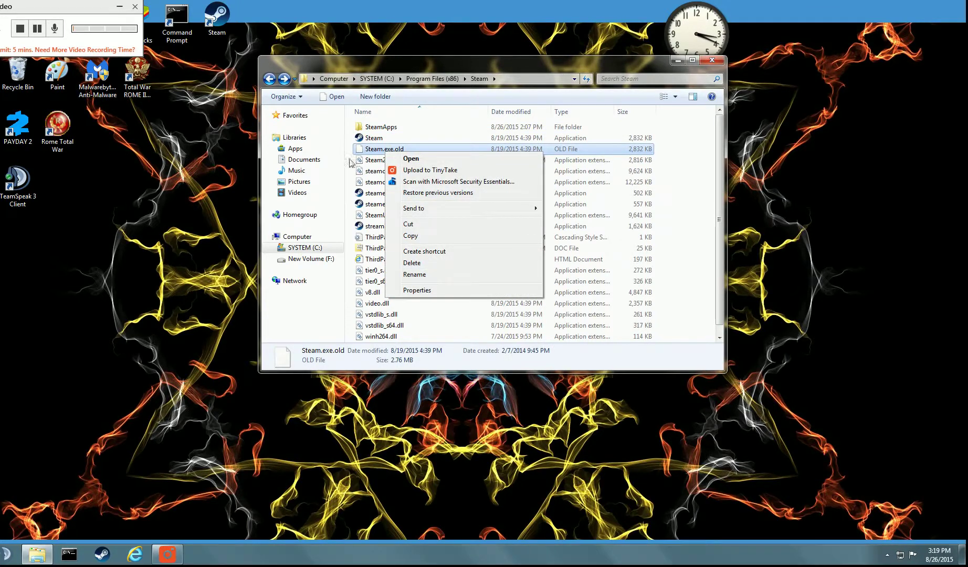
click(362, 150)
scroll(415, 284, down, 1)
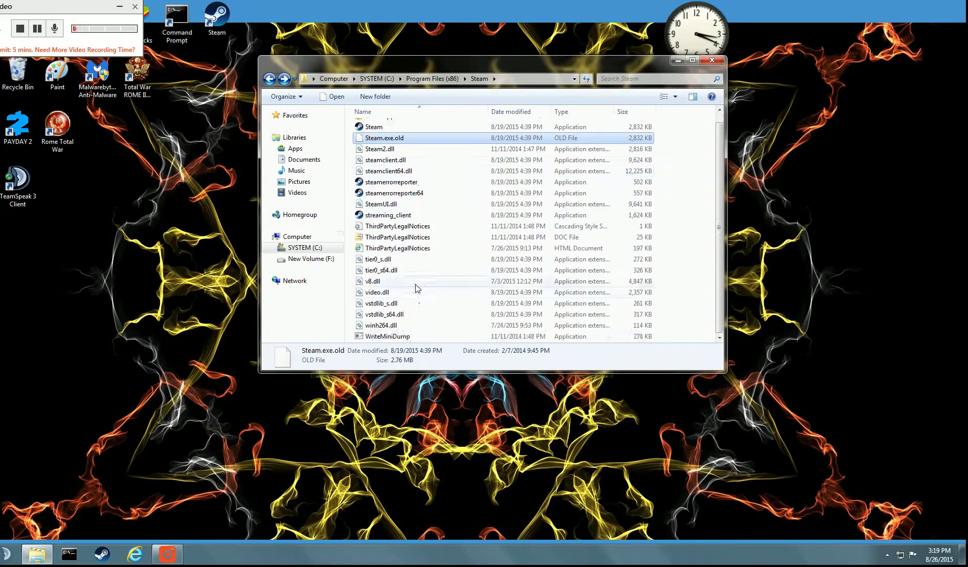
shift+click(411, 337)
right_click(399, 194)
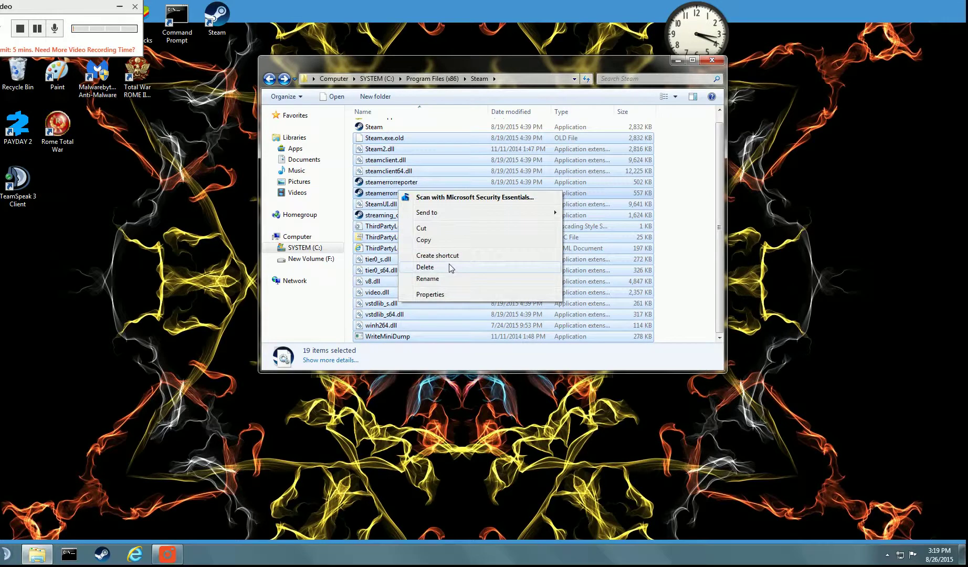
click(446, 300)
click(487, 286)
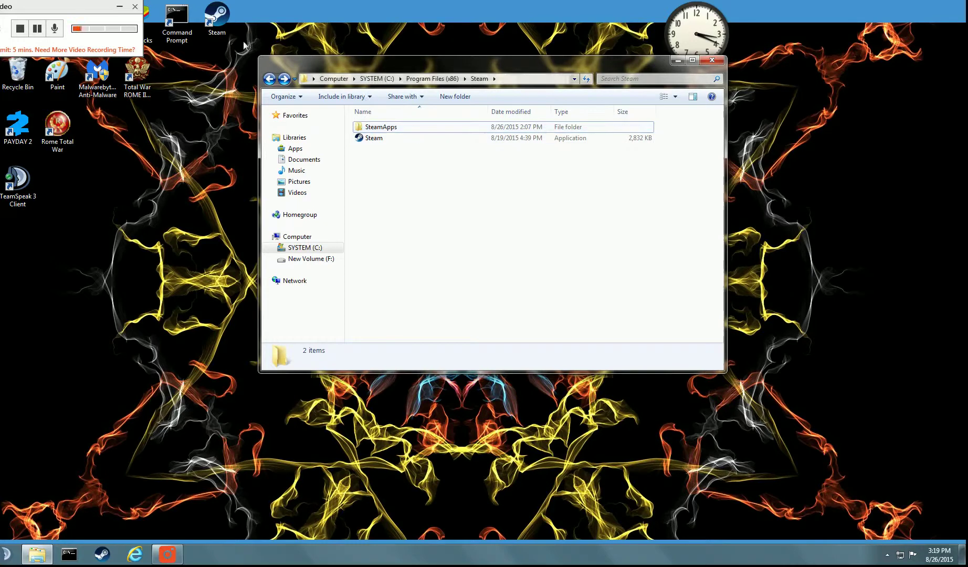
Step: Run the Steam application from the cleaned Steam folder and let it download its update
drag(83, 14, 127, 26)
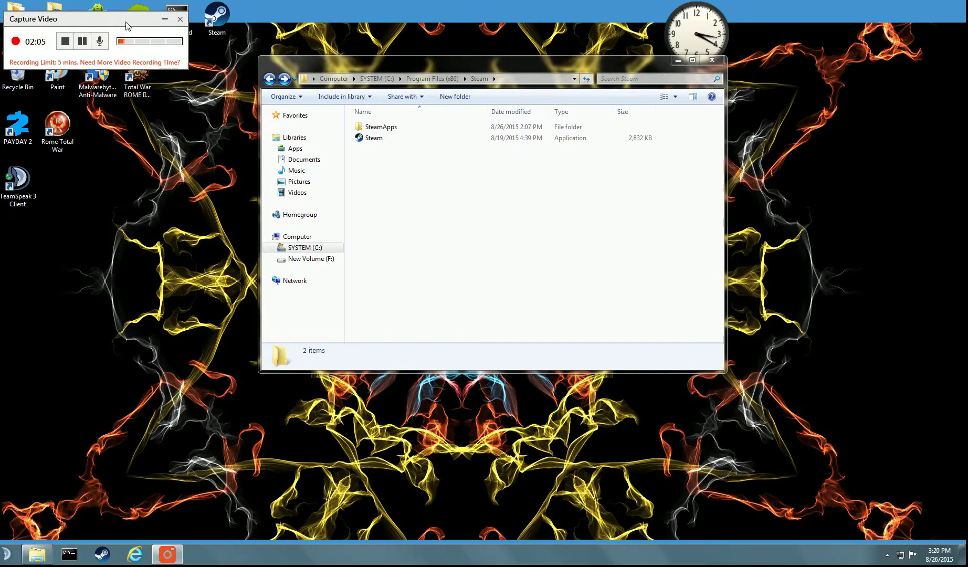
click(473, 176)
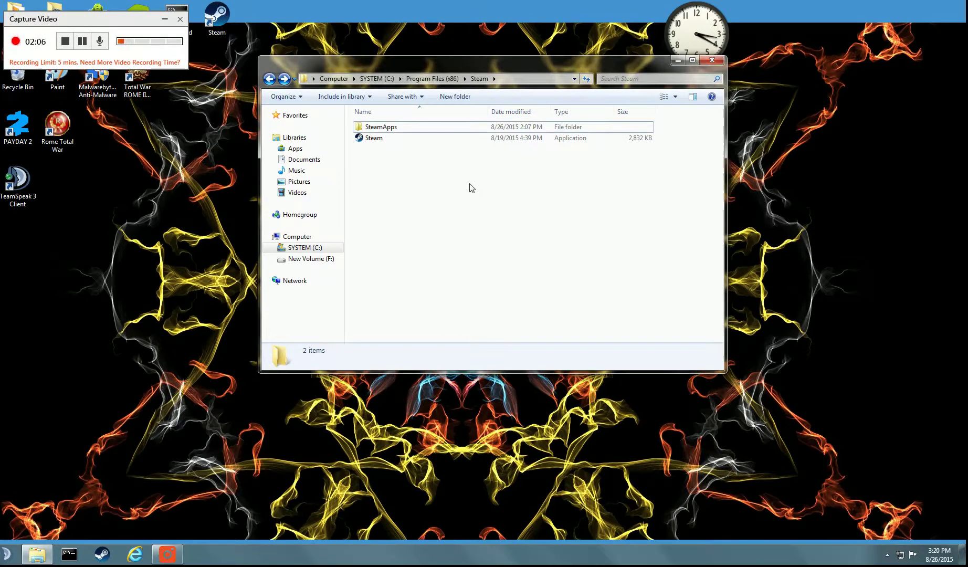
double_click(454, 142)
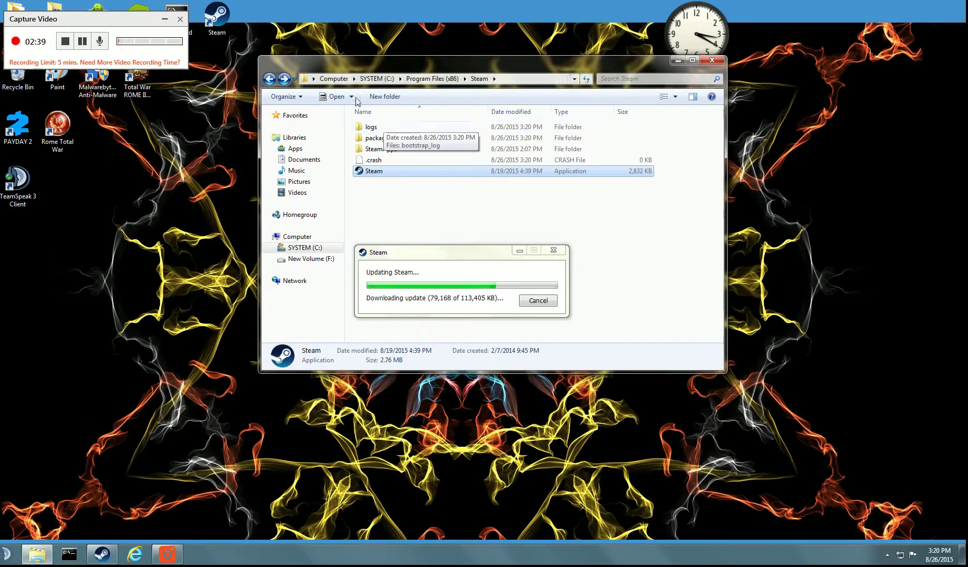
click(80, 42)
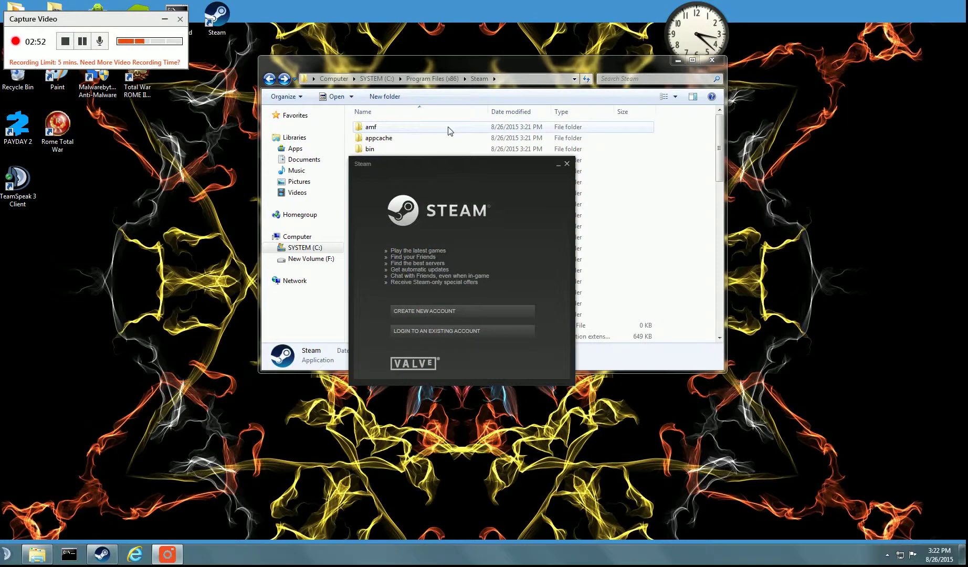
Step: Move the Steam welcome window off the file list and look over the Steam folder's contents
drag(440, 170, 500, 387)
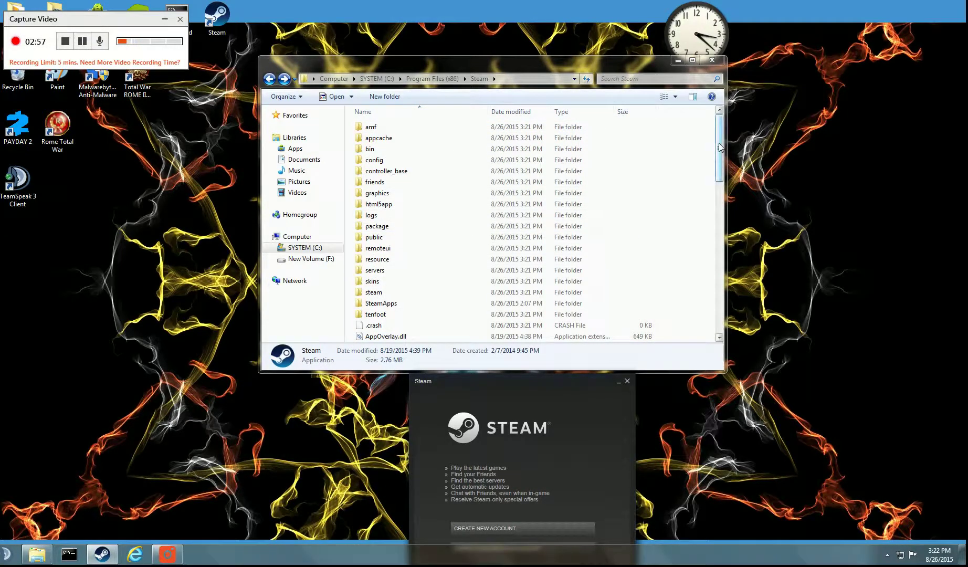
mouse_move(719, 143)
mouse_down()
mouse_move(721, 318)
mouse_move(719, 143)
mouse_up()
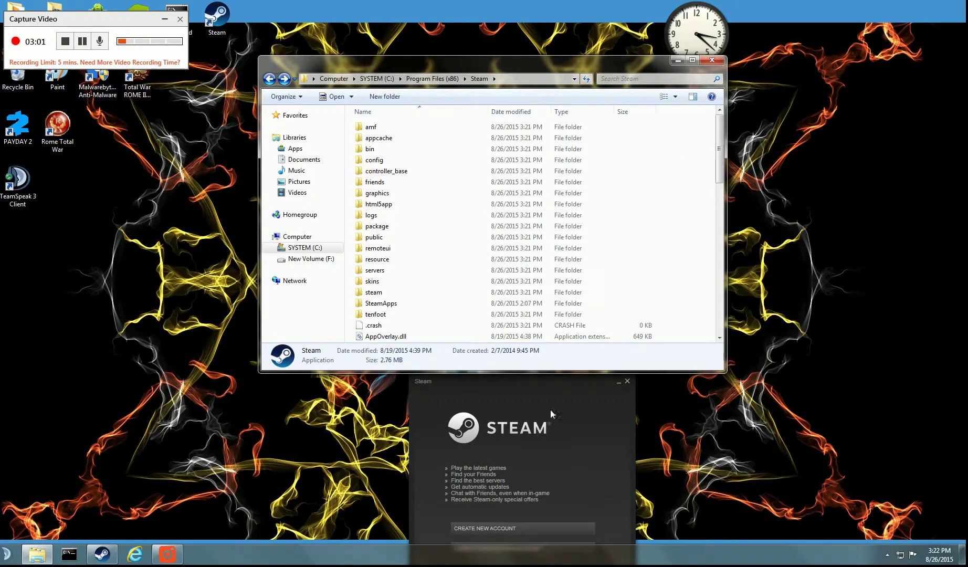
drag(569, 388, 626, 224)
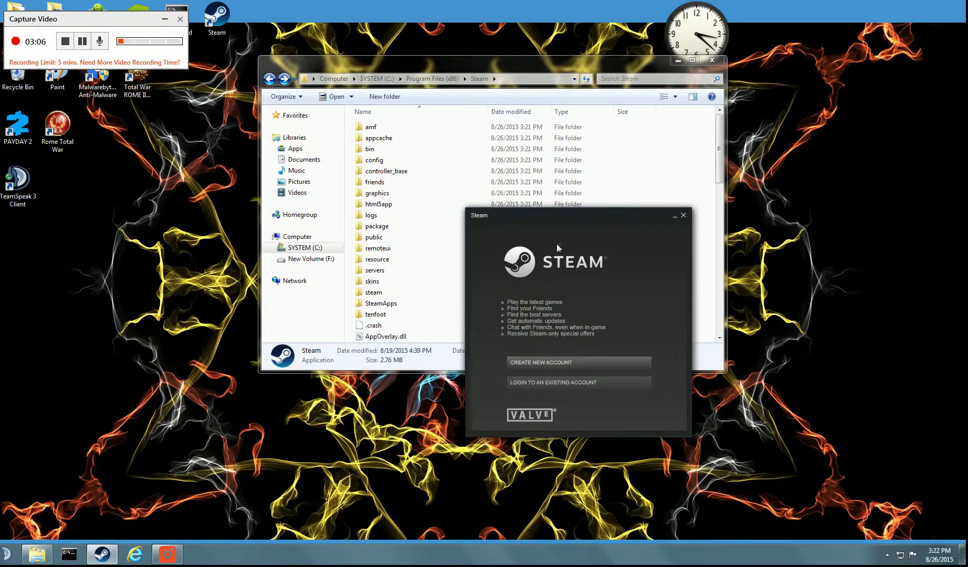
Step: Choose to log in to an existing Steam account, and close the Steam folder window
drag(562, 219, 388, 110)
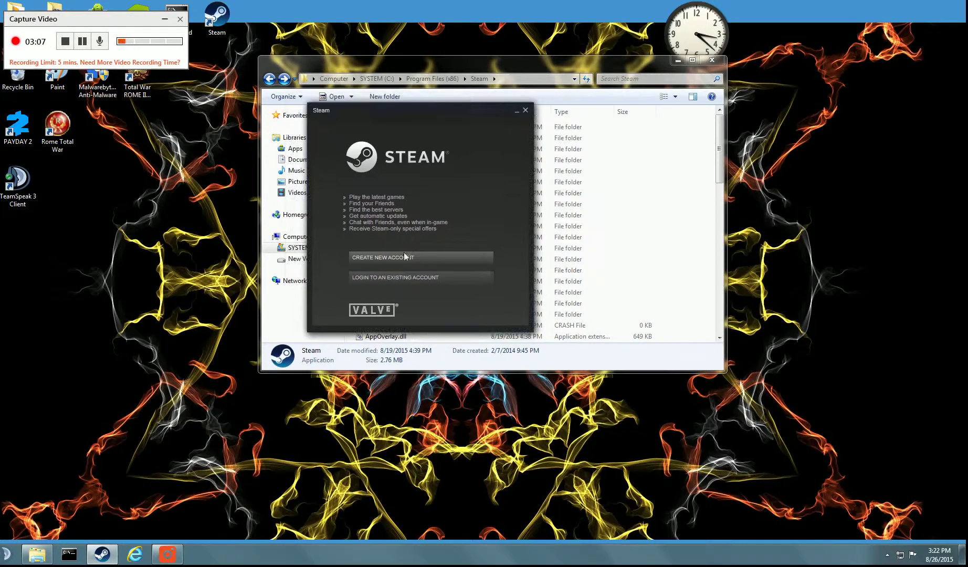
click(418, 277)
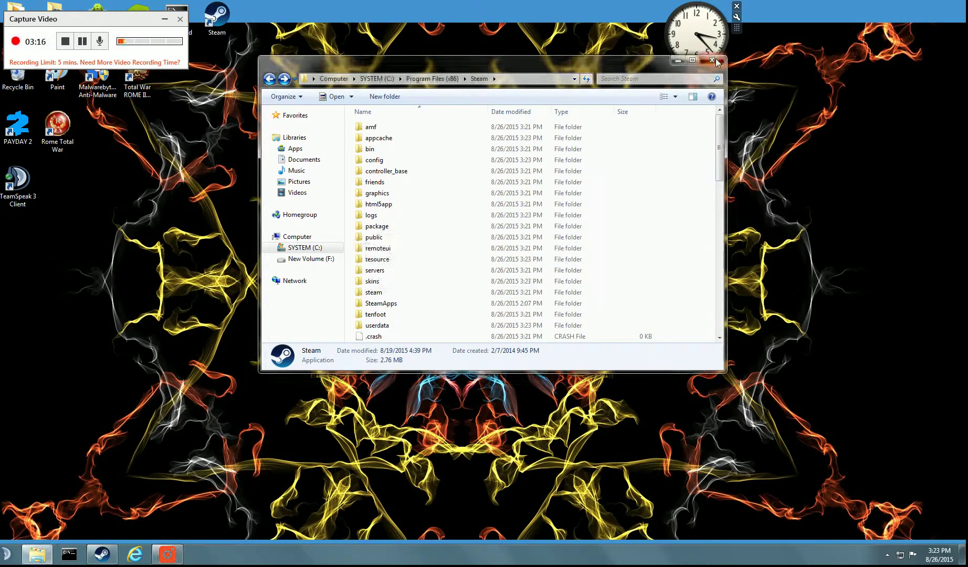
click(715, 61)
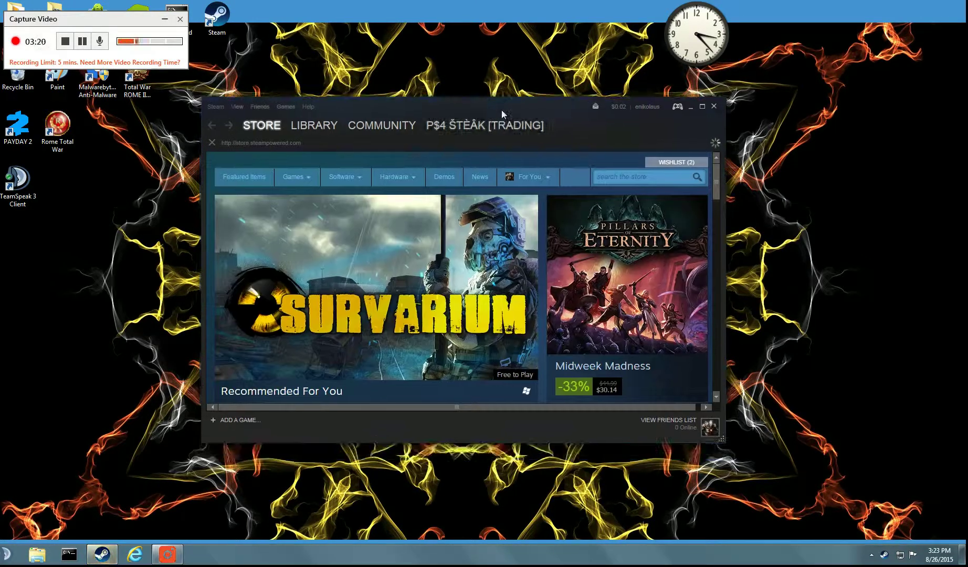
Step: Open the Steam library and look through the games list, including the Counter-Strike: Global Offensive and Ford Racing 3 pages
click(314, 124)
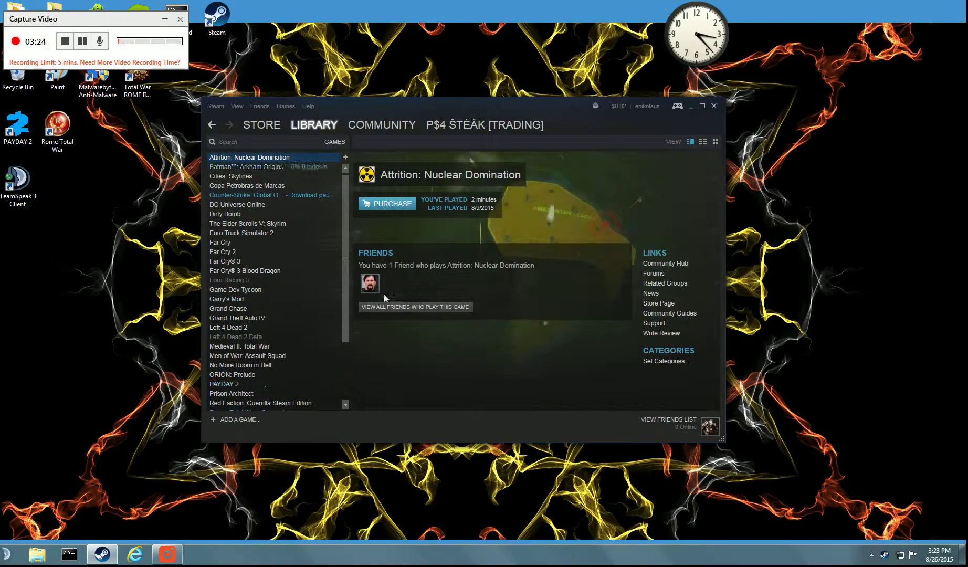
click(234, 168)
click(274, 197)
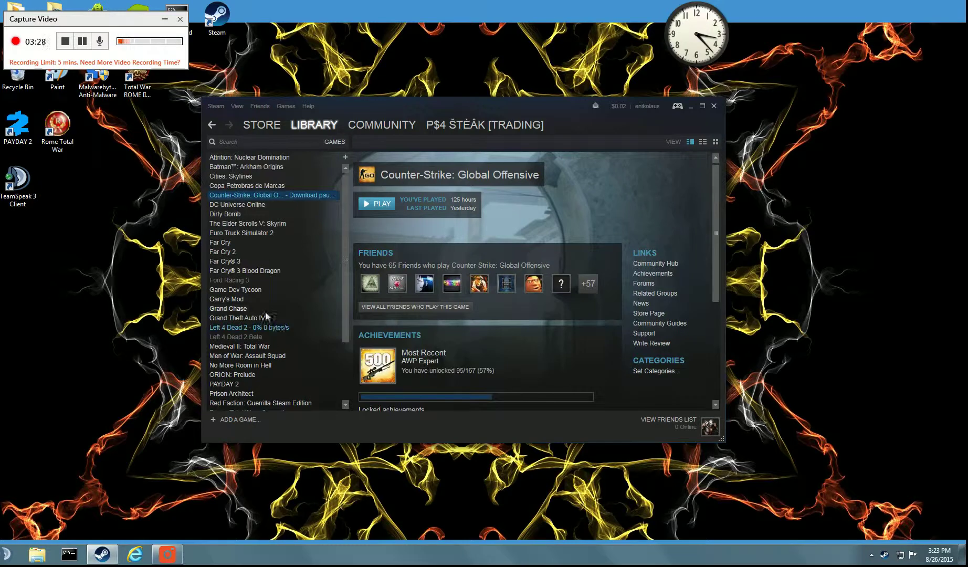
click(241, 279)
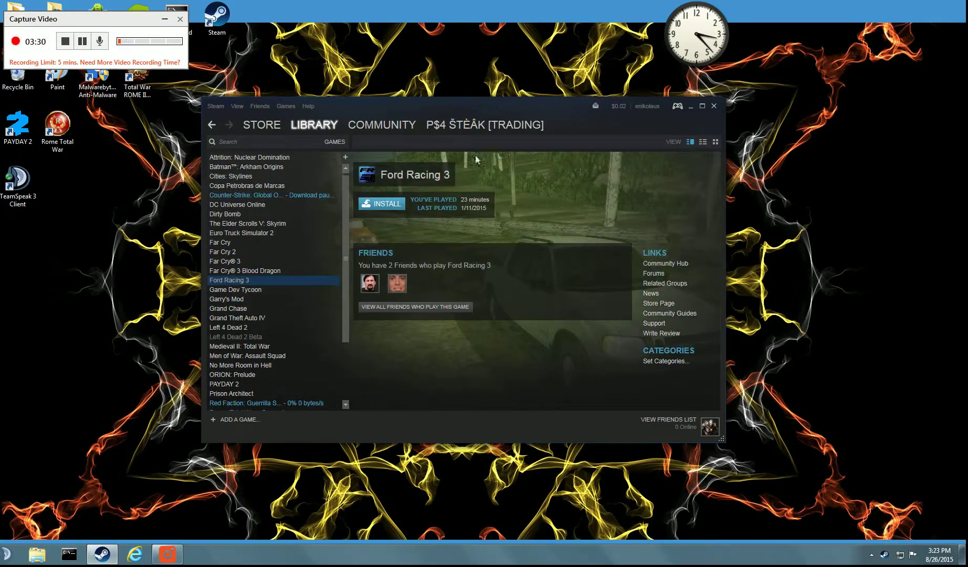
drag(528, 3, 524, 85)
scroll(259, 296, down, 3)
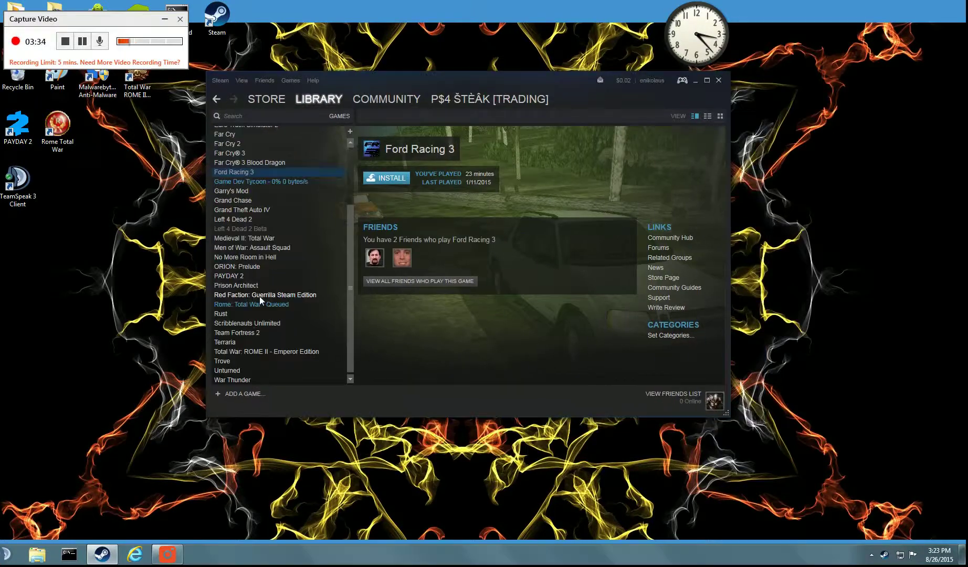
scroll(254, 315, up, 3)
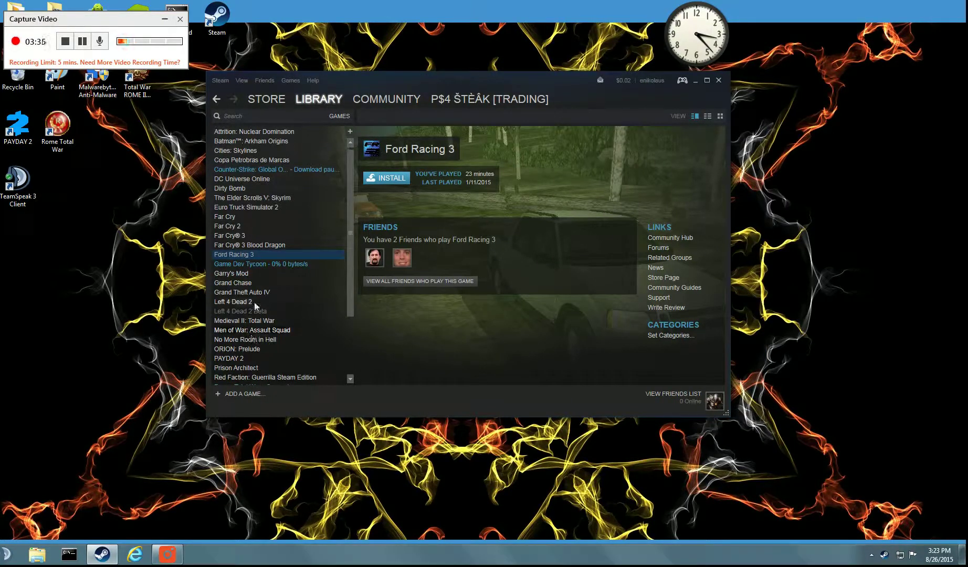